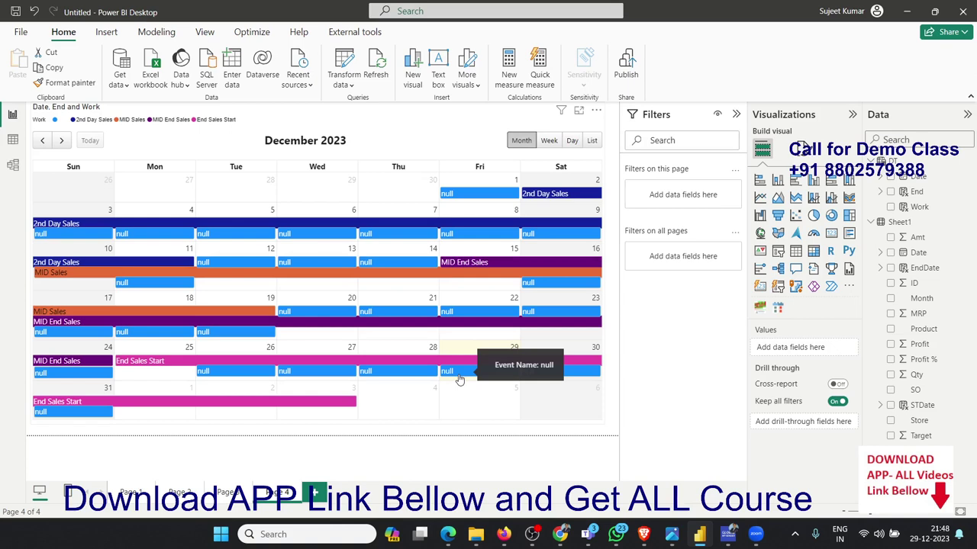
# Read the DAX formulas of the DT table's Date, Work and End columns, then return to the December 2023 calendar report
pyautogui.click(12, 140)
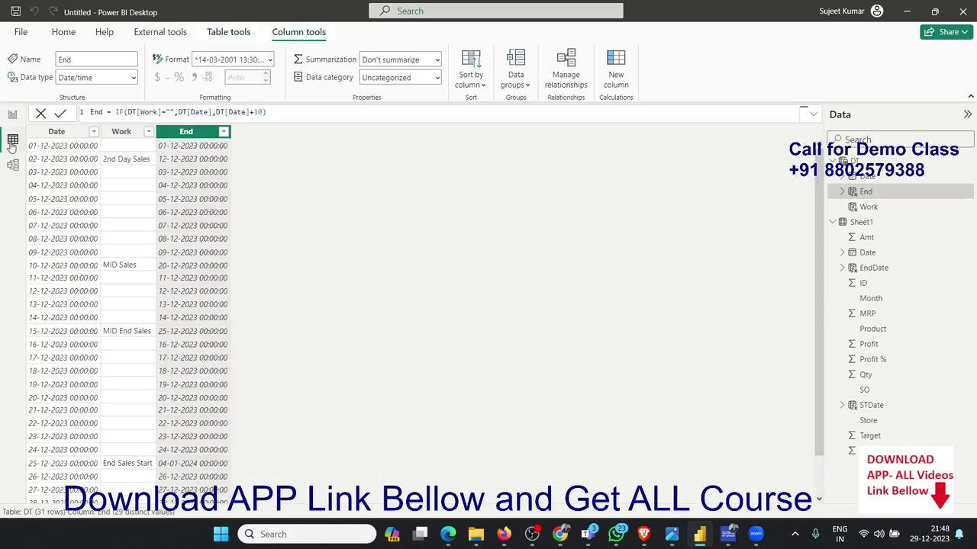
pyautogui.click(53, 135)
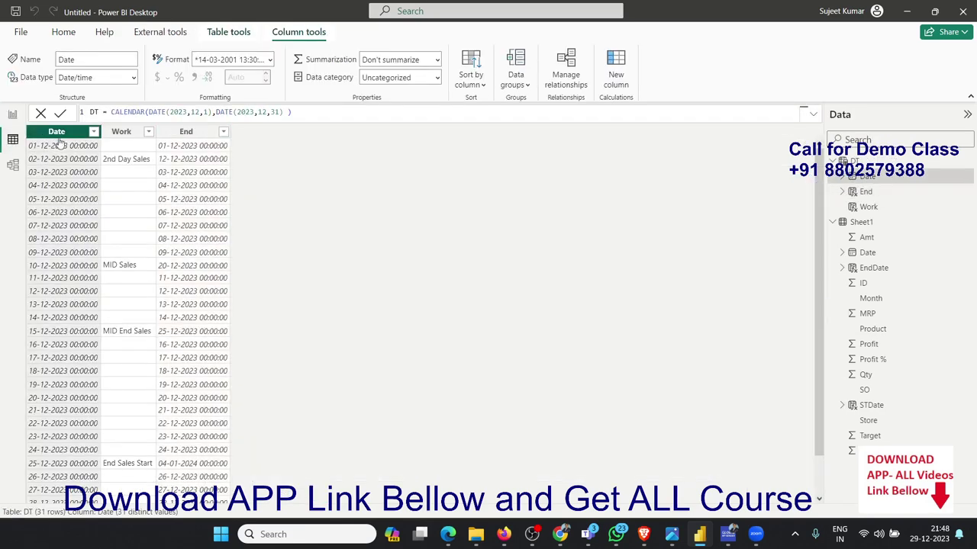
pyautogui.click(129, 138)
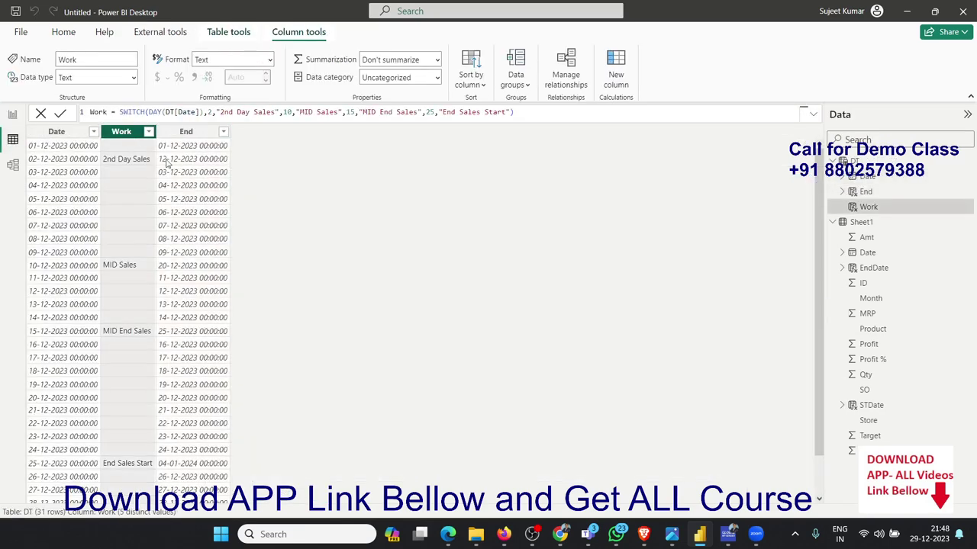
pyautogui.click(165, 162)
pyautogui.click(77, 166)
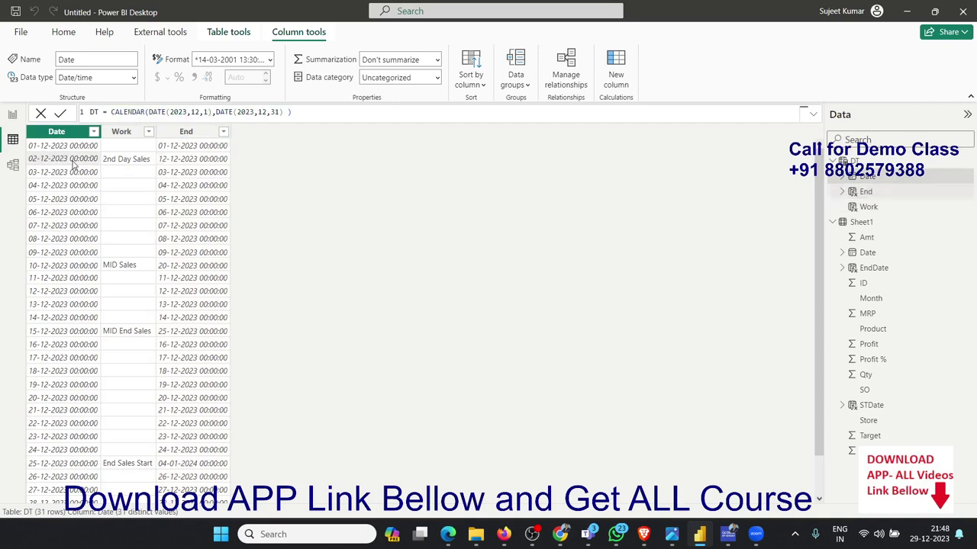
pyautogui.click(173, 162)
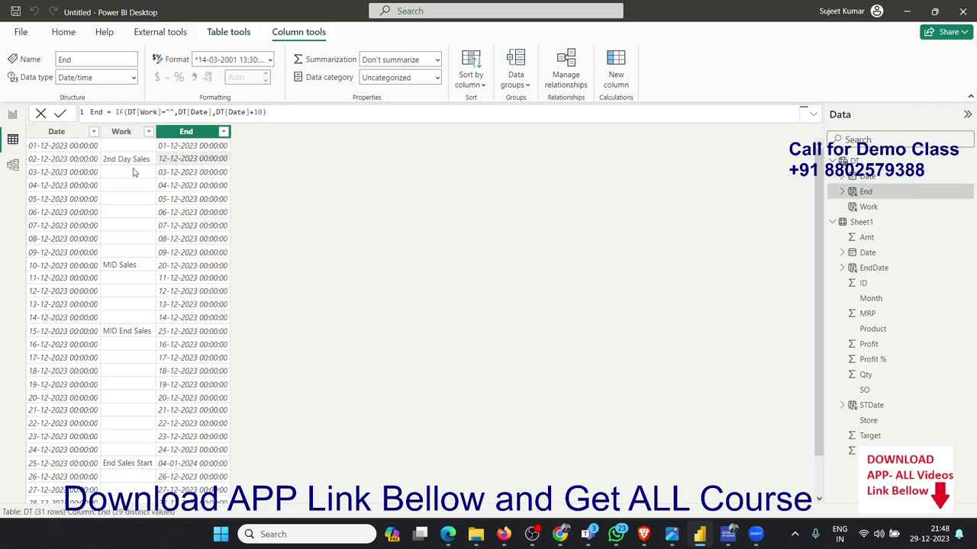
pyautogui.click(133, 172)
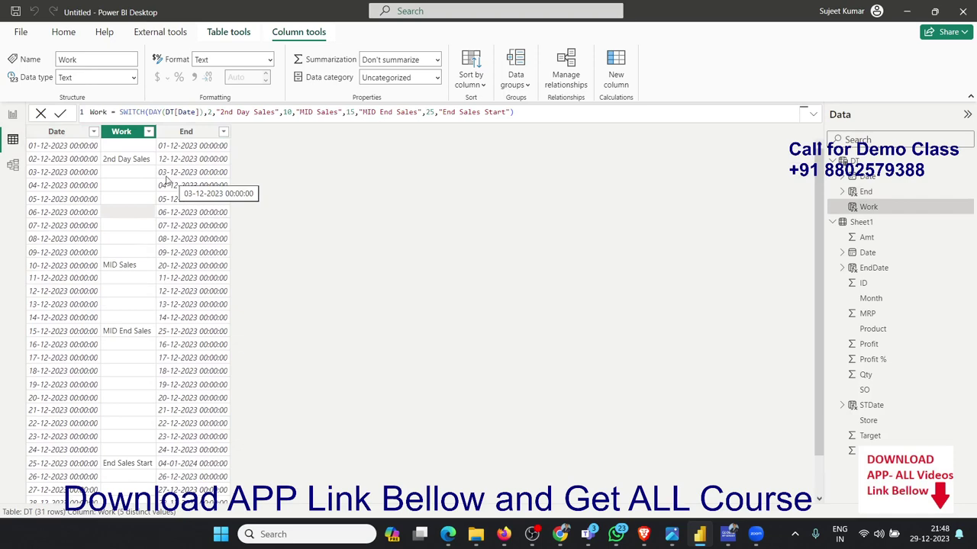
pyautogui.click(12, 115)
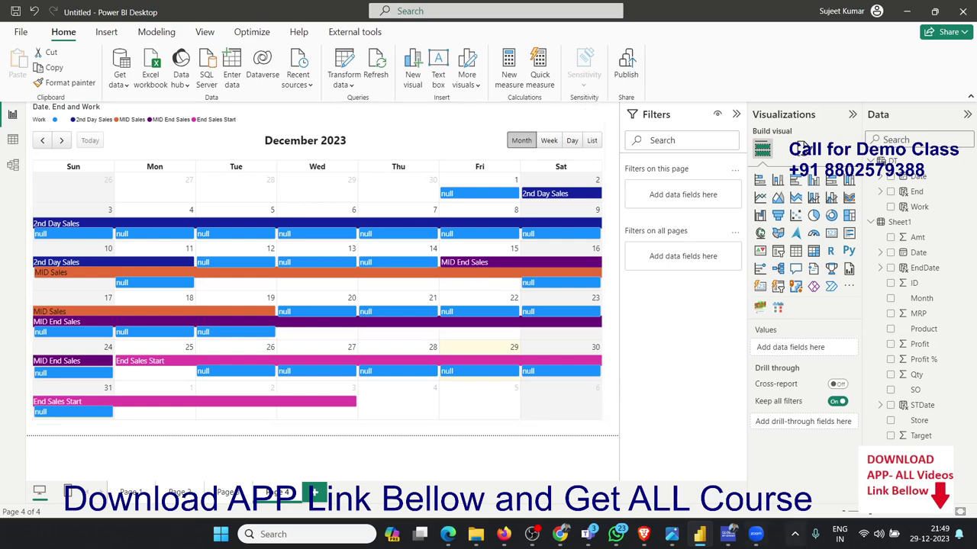
# Switch between the course flyer, the browser dashboard and Power BI Desktop, ending back in Power BI Desktop
pyautogui.click(673, 536)
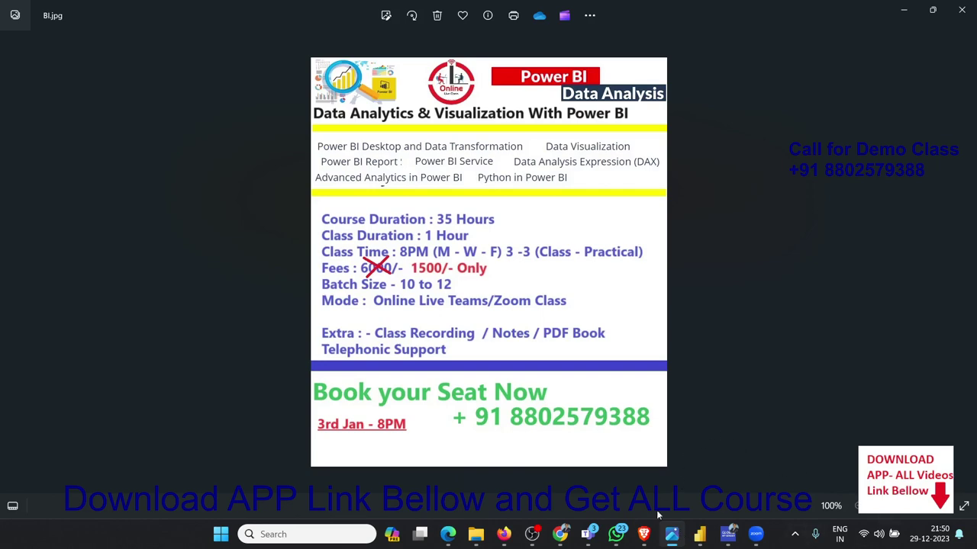
pyautogui.click(643, 534)
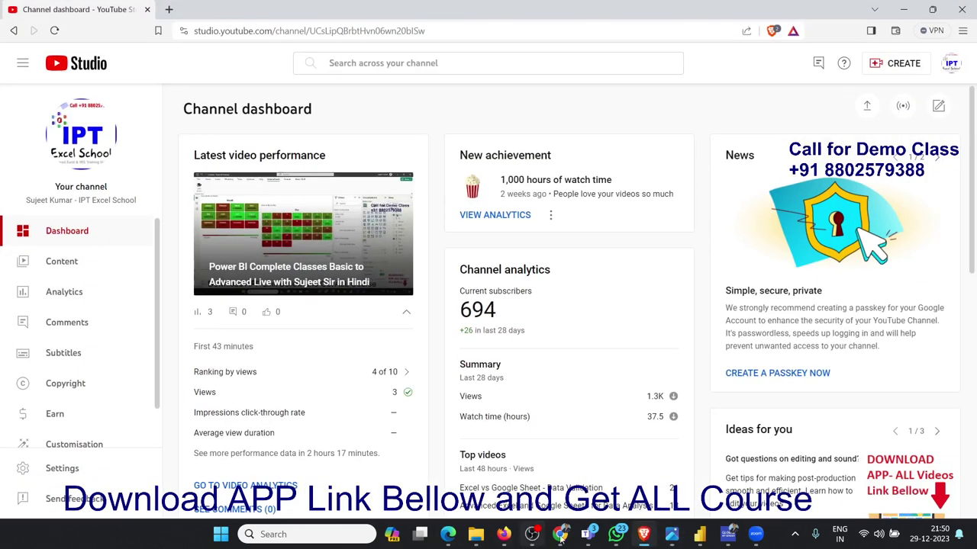
pyautogui.click(643, 538)
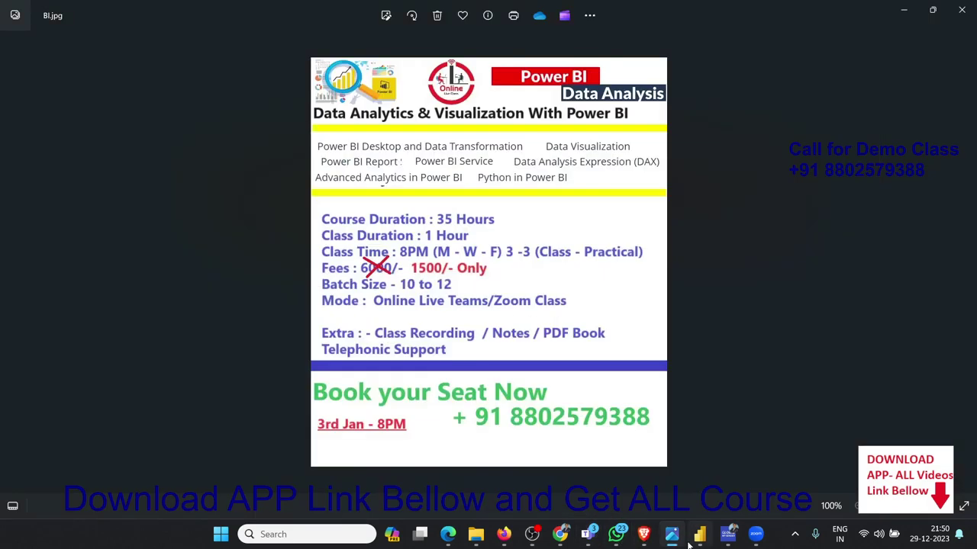
pyautogui.click(699, 534)
# Add a new blank report page, then recheck the DT table's Work, End and Date column formulas
pyautogui.click(315, 492)
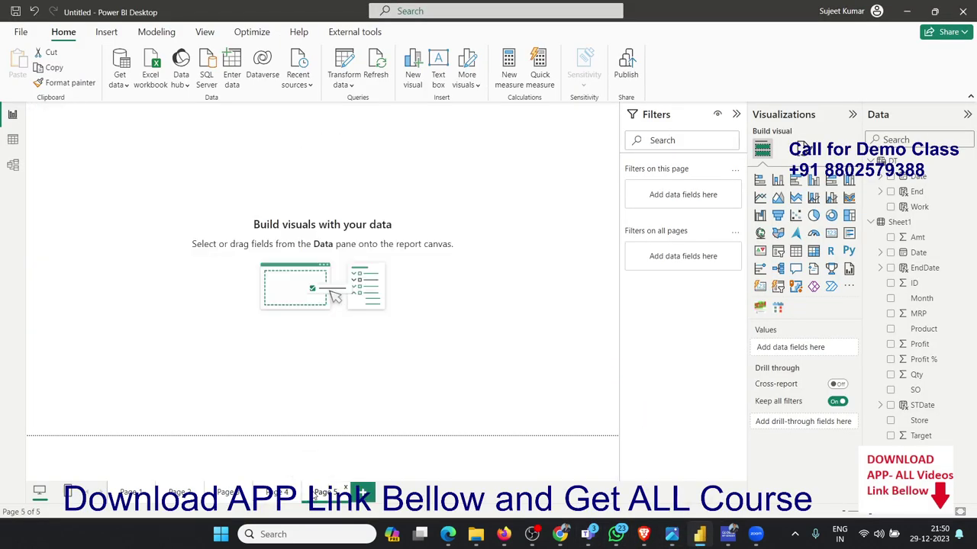
pyautogui.click(12, 139)
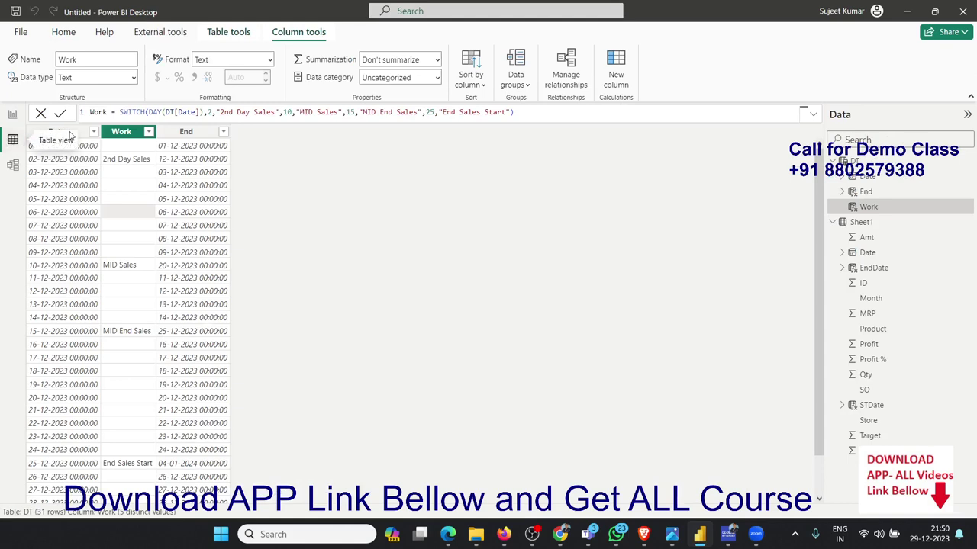
pyautogui.click(122, 135)
pyautogui.click(195, 131)
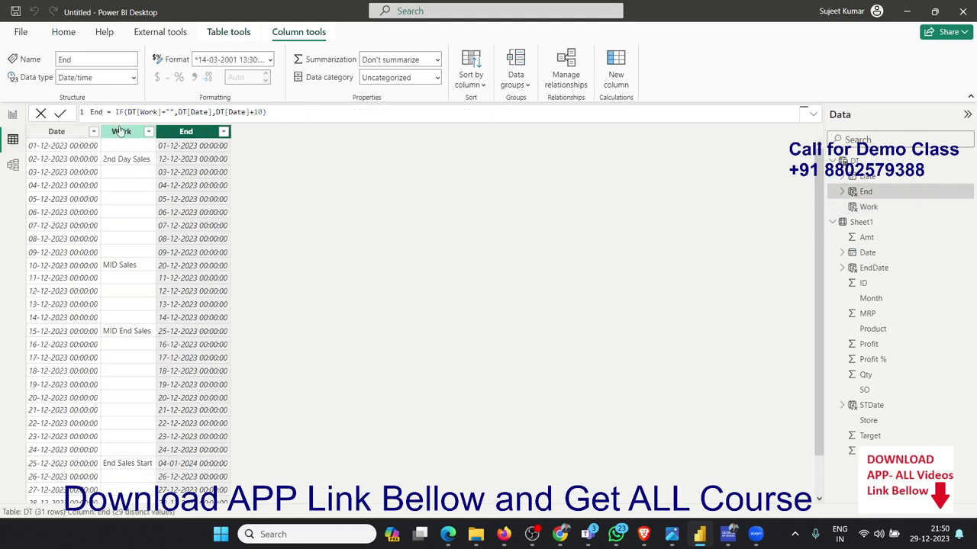
pyautogui.click(73, 132)
pyautogui.click(122, 131)
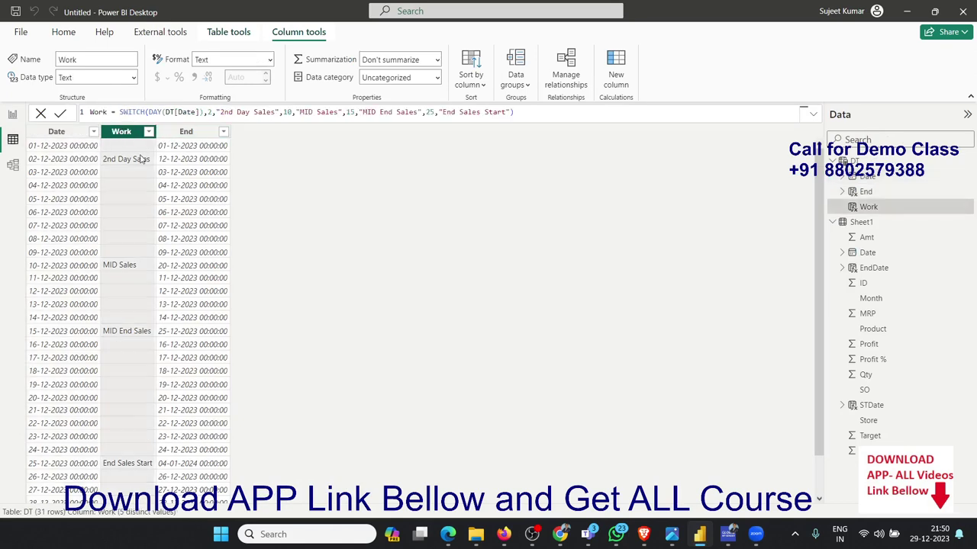
pyautogui.click(175, 159)
pyautogui.click(84, 163)
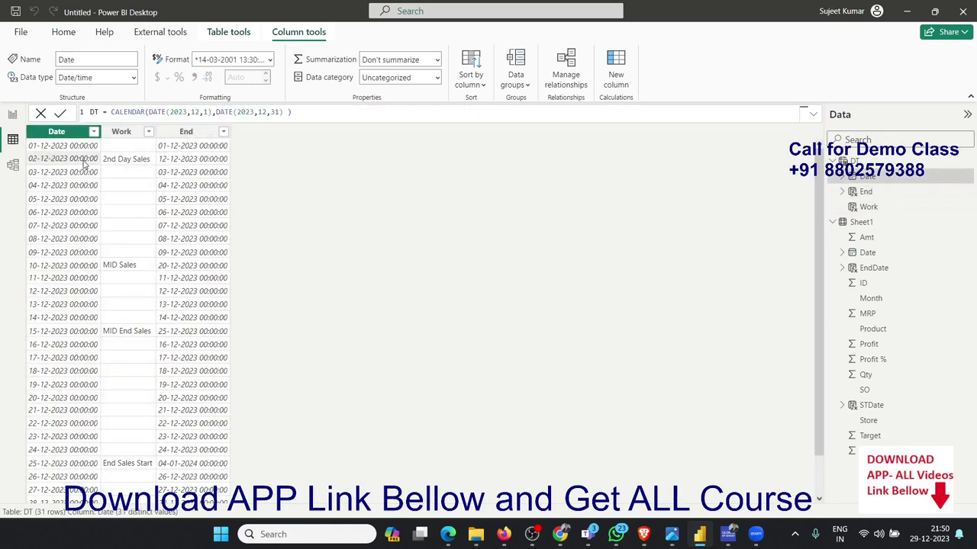
pyautogui.click(175, 164)
# Scroll through the DT table, reselect the Date and End columns, and go back to the blank page
pyautogui.scroll(-2, 114, 240)
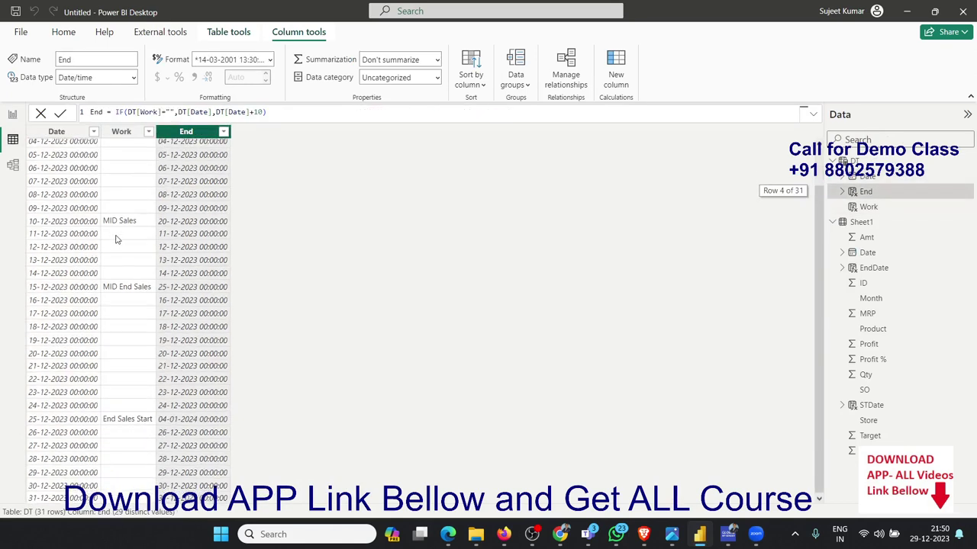
pyautogui.scroll(2, 115, 240)
pyautogui.scroll(-1, 117, 240)
pyautogui.scroll(2, 117, 241)
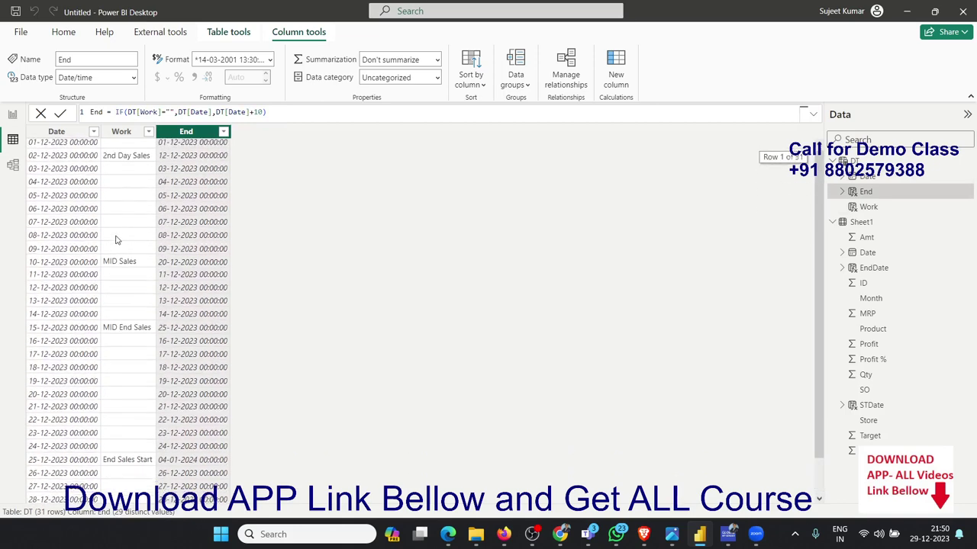
pyautogui.scroll(-2, 117, 241)
pyautogui.scroll(-1, 117, 241)
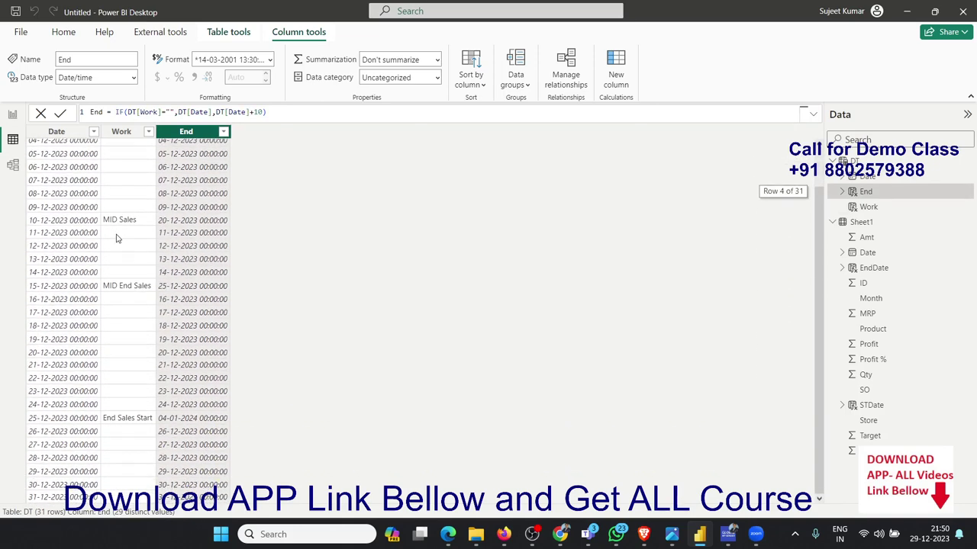
pyautogui.click(74, 192)
pyautogui.click(187, 246)
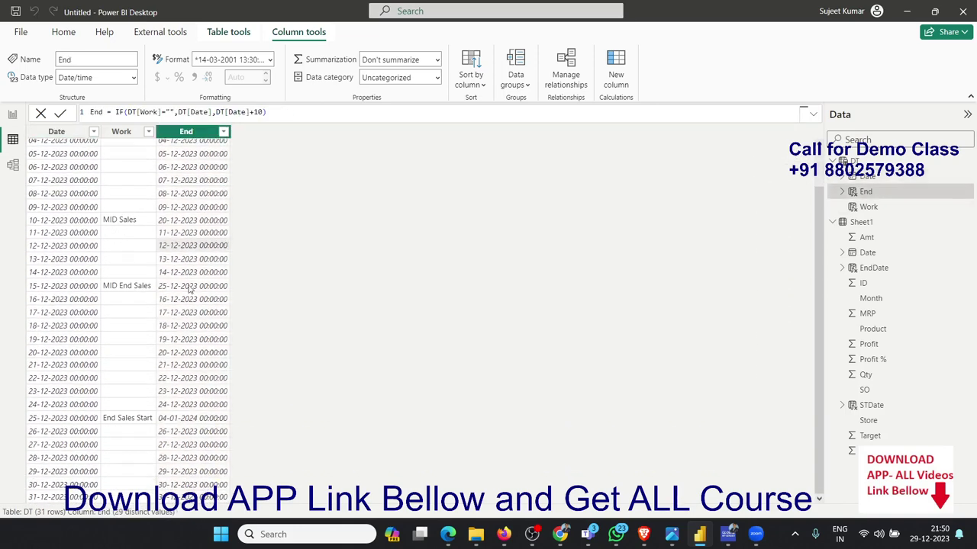
pyautogui.click(13, 117)
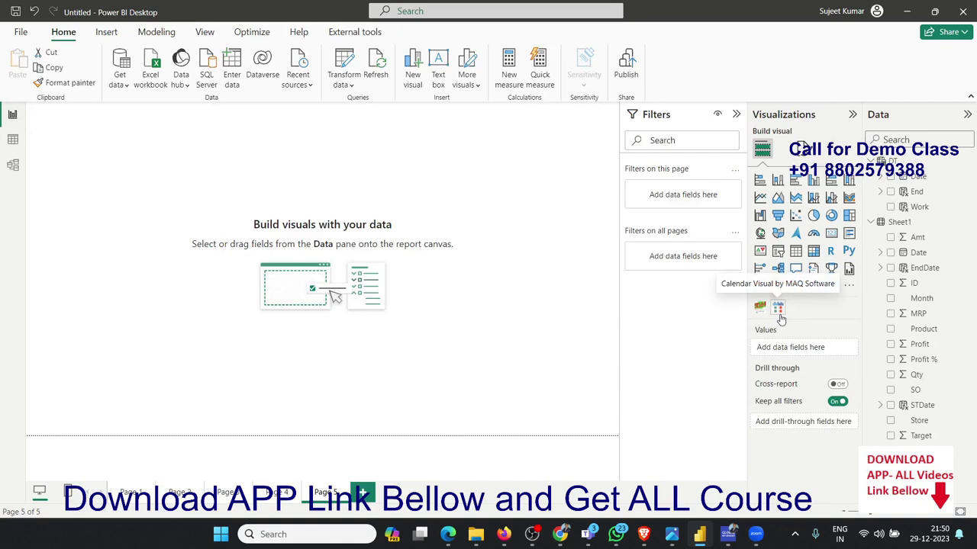
# Open Get more visuals and filter the Power BI visuals gallery to the Infographics category
pyautogui.click(849, 287)
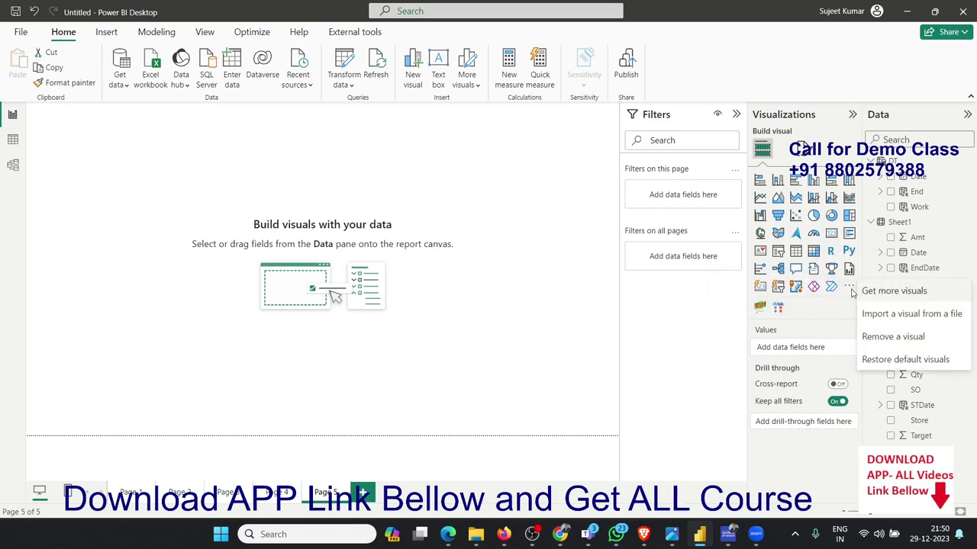
pyautogui.click(891, 297)
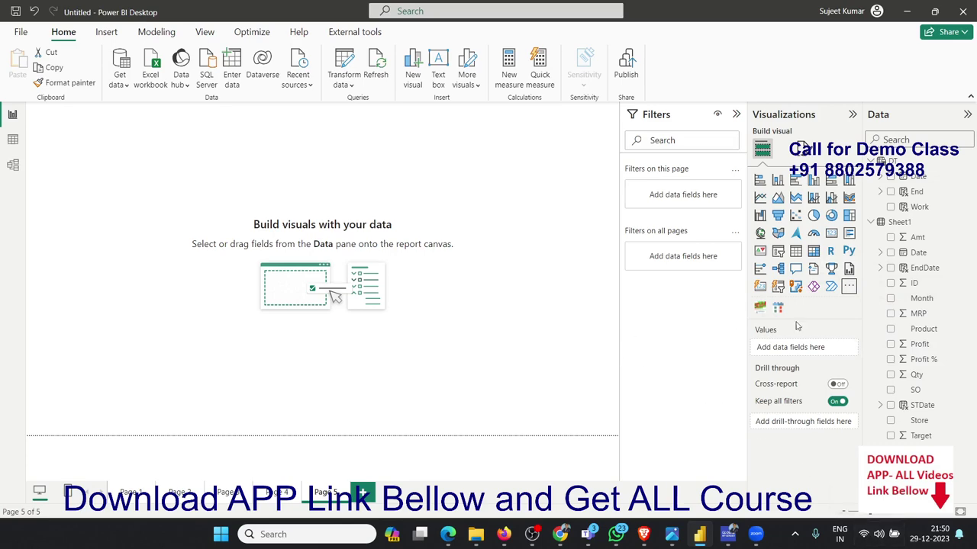
pyautogui.click(846, 288)
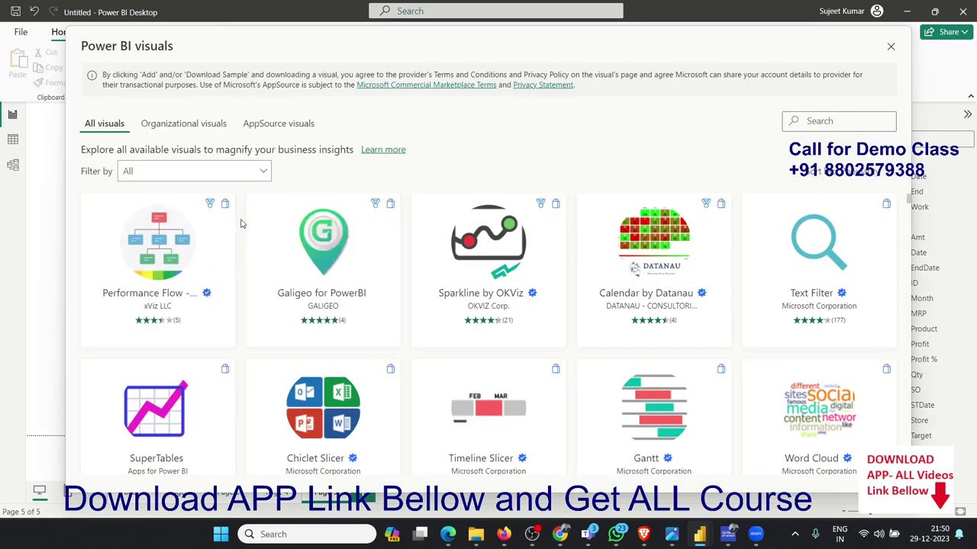
pyautogui.click(258, 175)
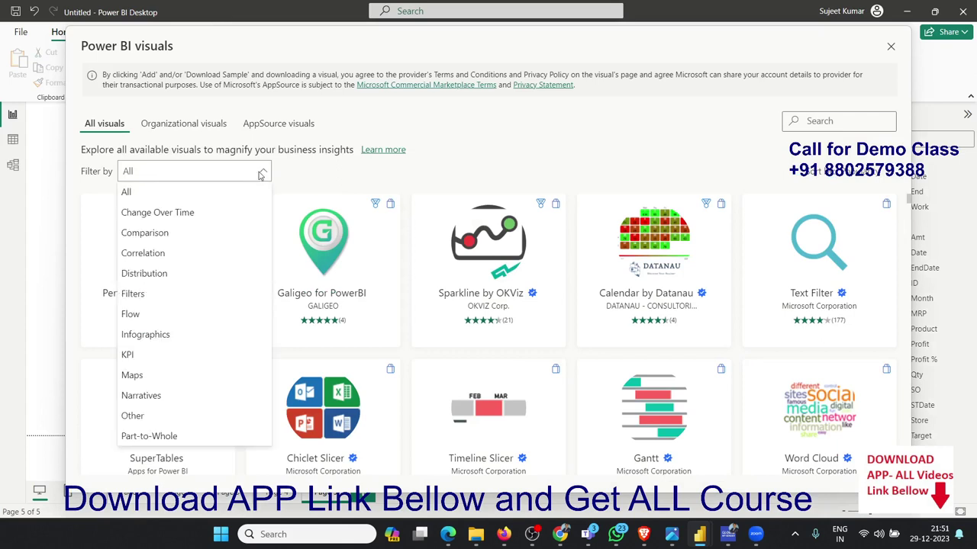
pyautogui.click(213, 336)
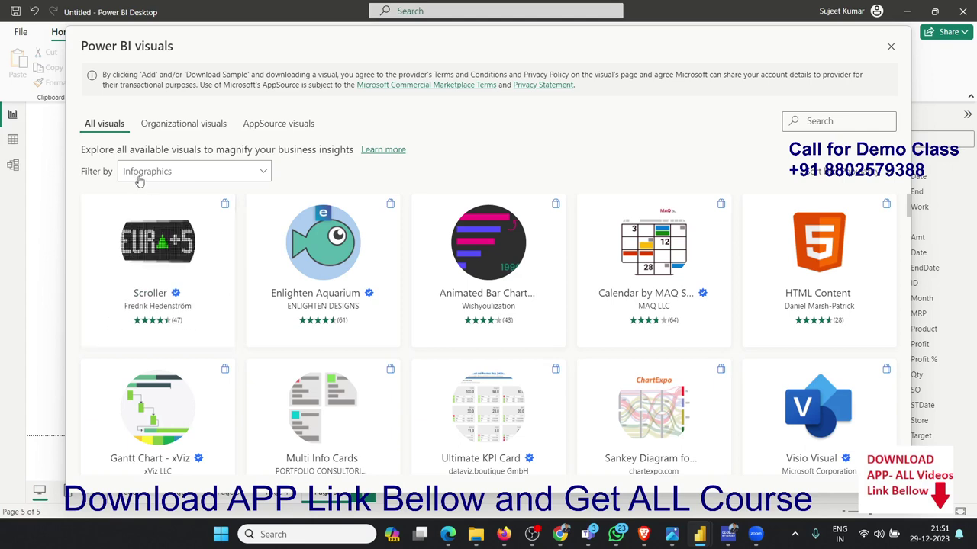
# Add Calendar by MAQ Software from its store page and close the store dialog
pyautogui.moveTo(653, 271)
pyautogui.click(699, 256)
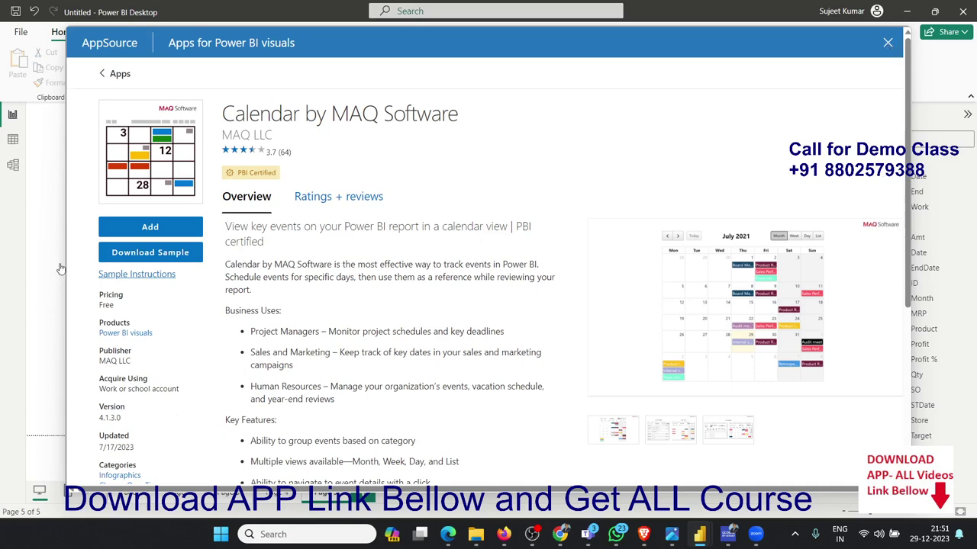
pyautogui.press('Escape')
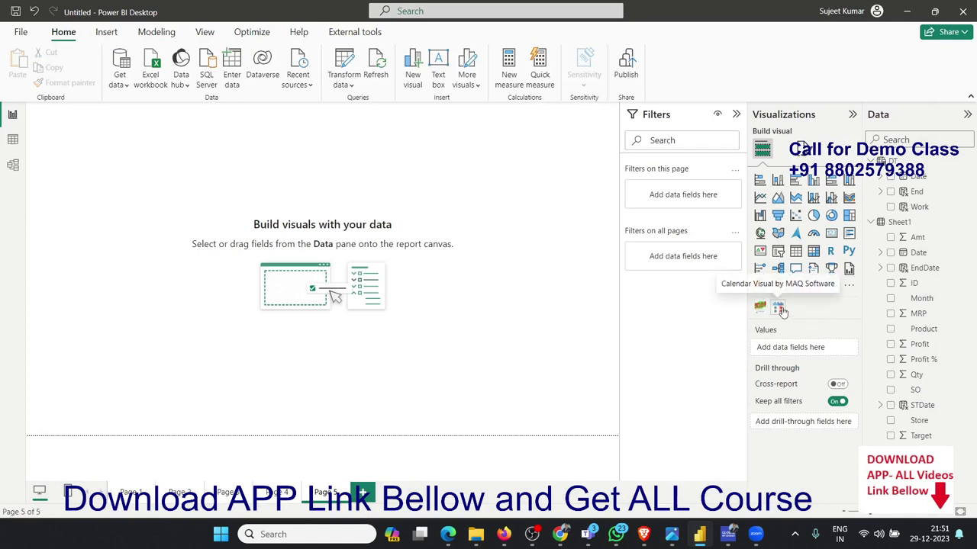
# Insert and enlarge a MAQ calendar, mapping Date to Start date, End to End date, Work to Events
pyautogui.click(778, 308)
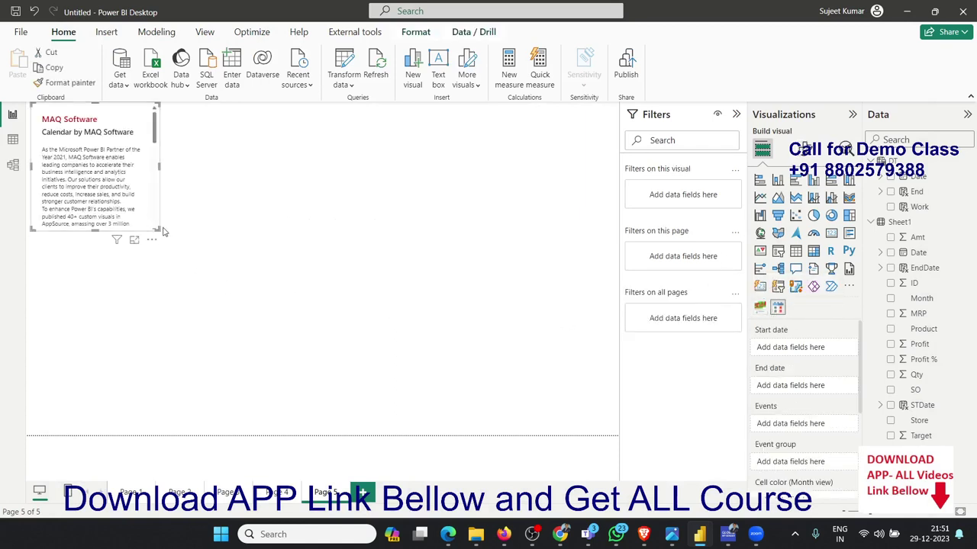
pyautogui.moveTo(156, 229); pyautogui.dragTo(596, 419)
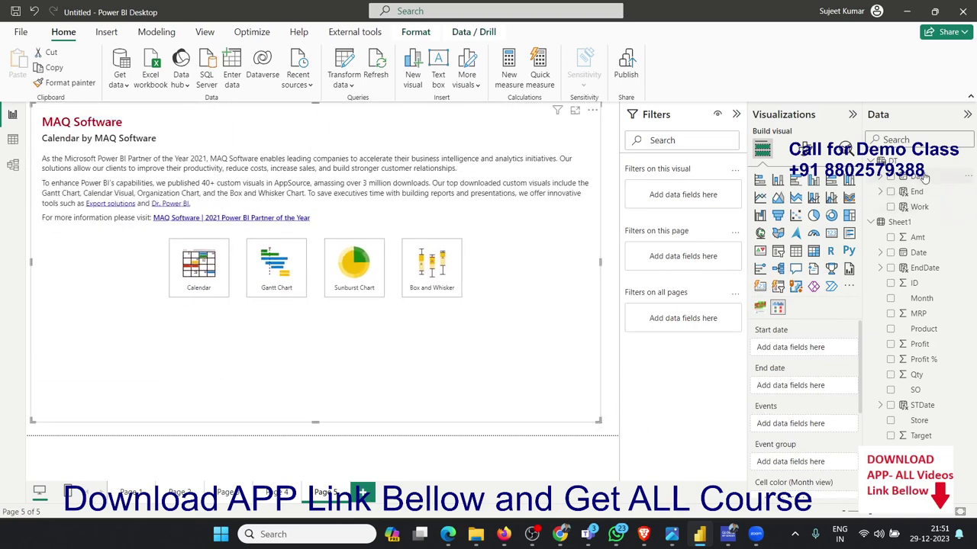
pyautogui.moveTo(923, 177); pyautogui.dragTo(798, 348)
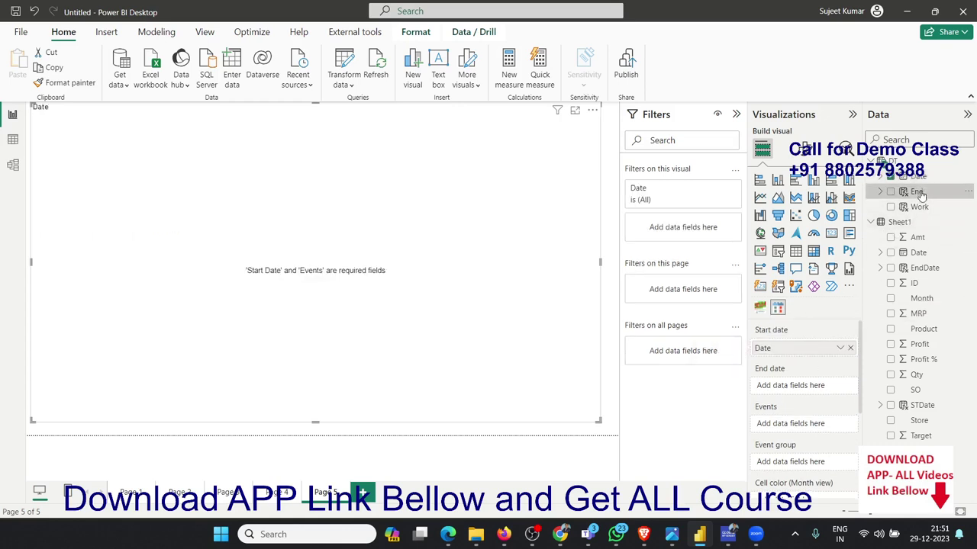
pyautogui.moveTo(916, 191); pyautogui.dragTo(816, 392)
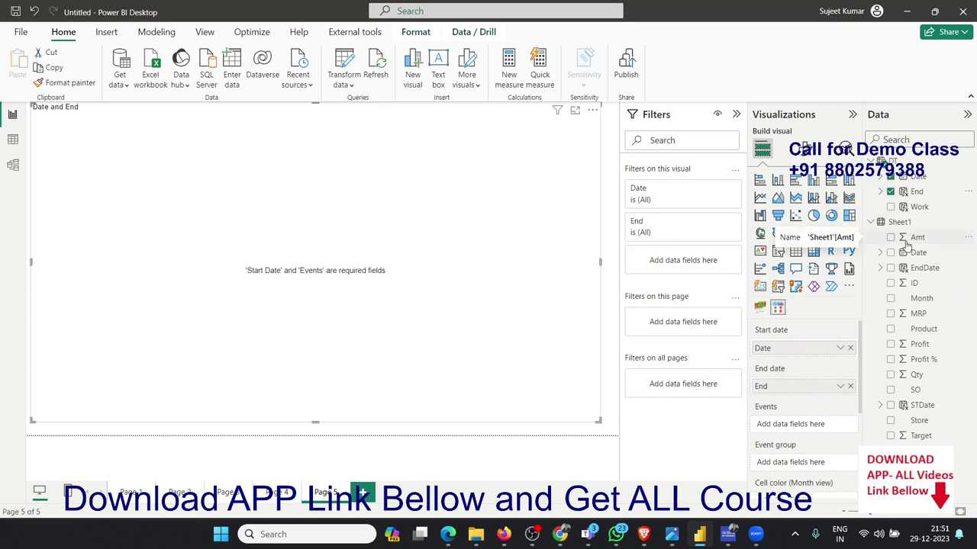
pyautogui.moveTo(920, 207)
pyautogui.mouseDown()
pyautogui.moveTo(820, 429)
pyautogui.moveTo(814, 427)
pyautogui.mouseUp()
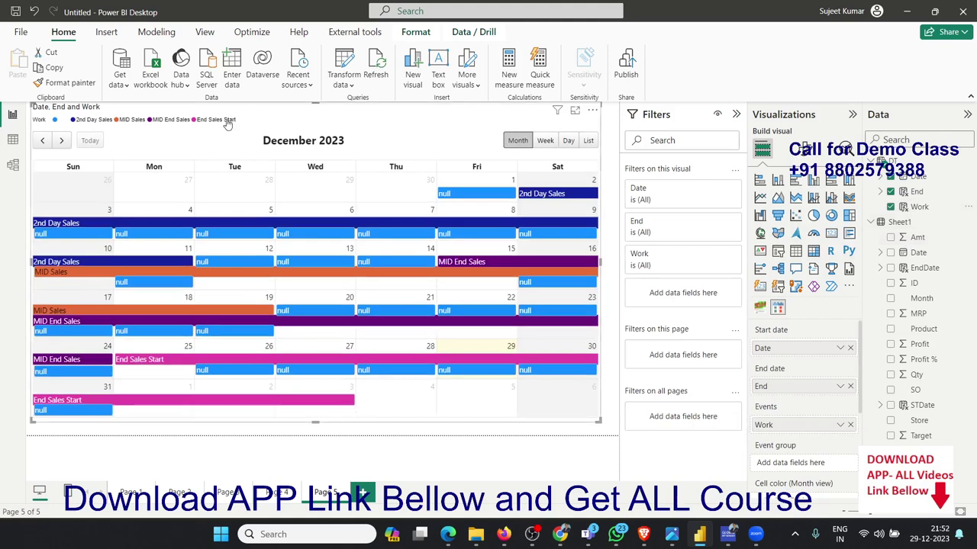
pyautogui.click(546, 141)
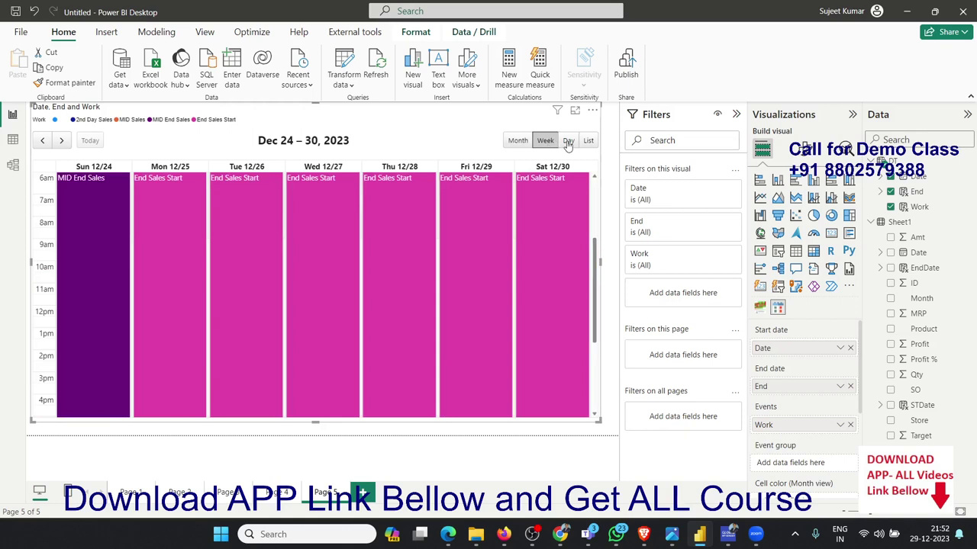
pyautogui.click(568, 142)
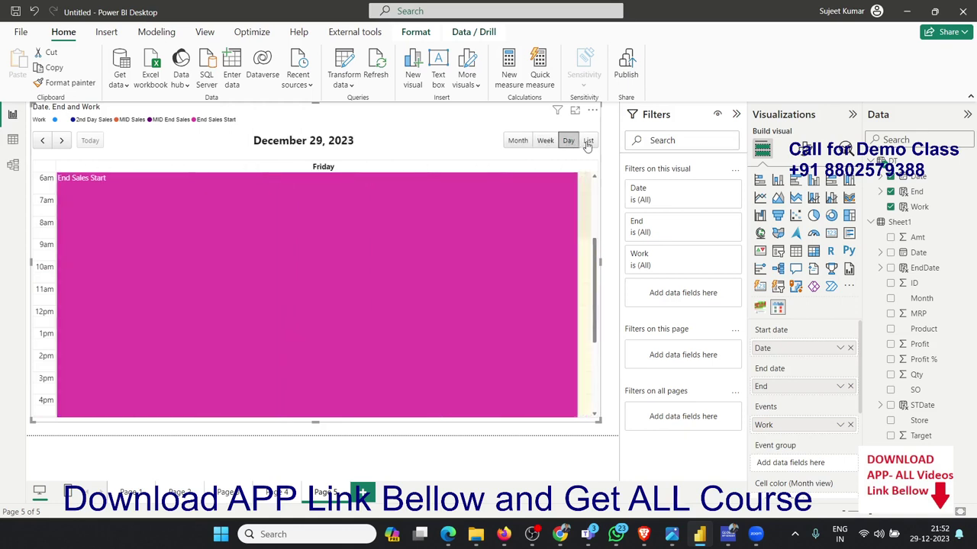
pyautogui.click(588, 142)
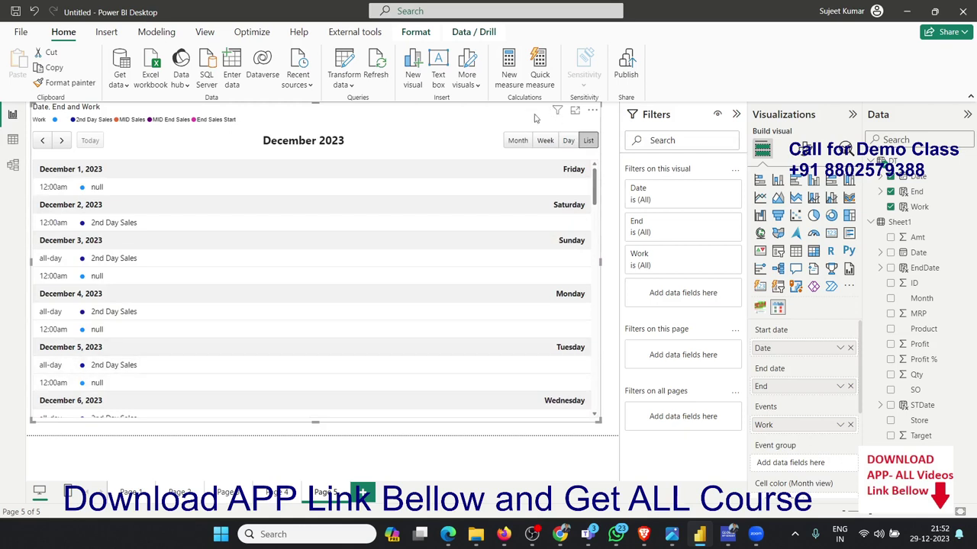
pyautogui.click(518, 142)
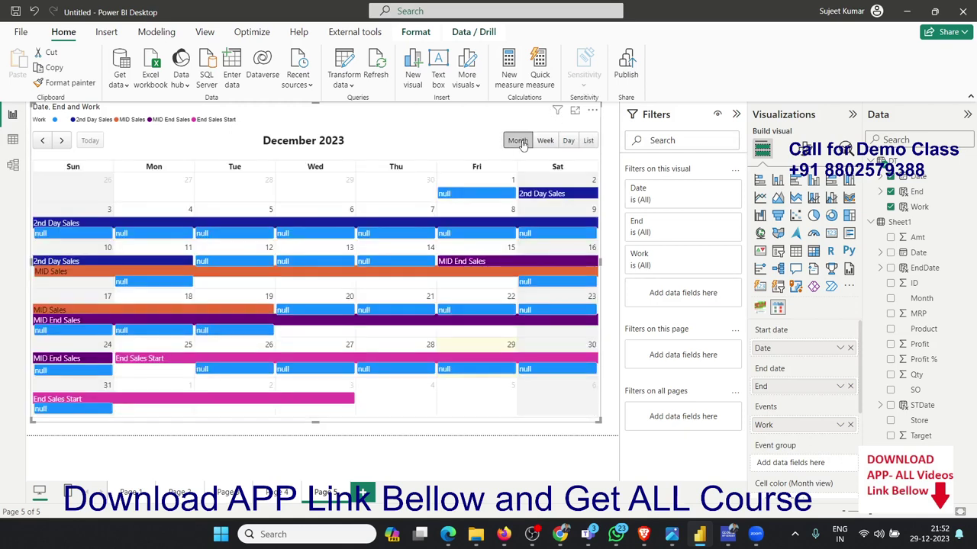
pyautogui.click(42, 141)
pyautogui.click(61, 141)
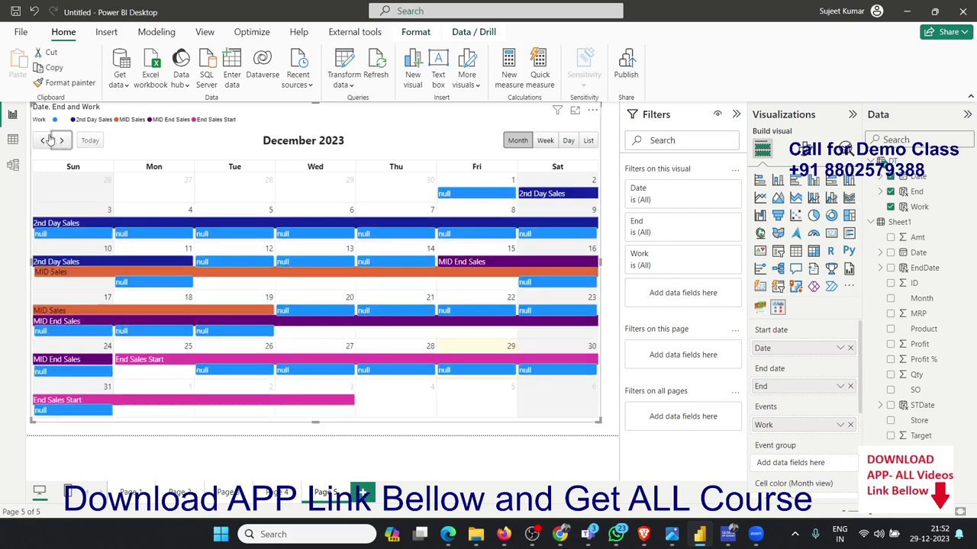
pyautogui.click(44, 140)
pyautogui.click(43, 141)
pyautogui.click(44, 140)
pyautogui.click(44, 140)
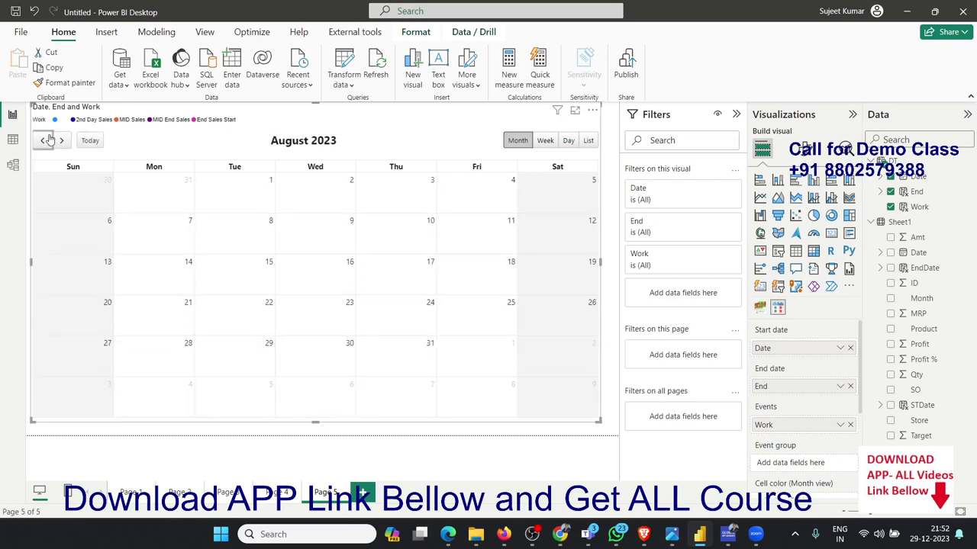
pyautogui.click(44, 140)
pyautogui.click(43, 141)
pyautogui.click(43, 140)
pyautogui.click(44, 140)
pyautogui.click(62, 140)
pyautogui.click(62, 140)
pyautogui.click(62, 140)
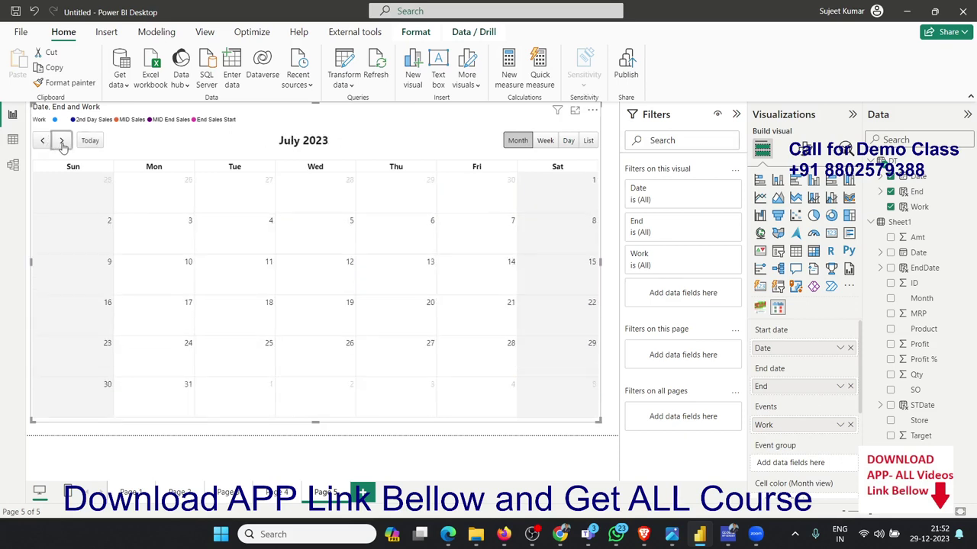
pyautogui.click(62, 140)
pyautogui.click(61, 140)
pyautogui.doubleClick(61, 141)
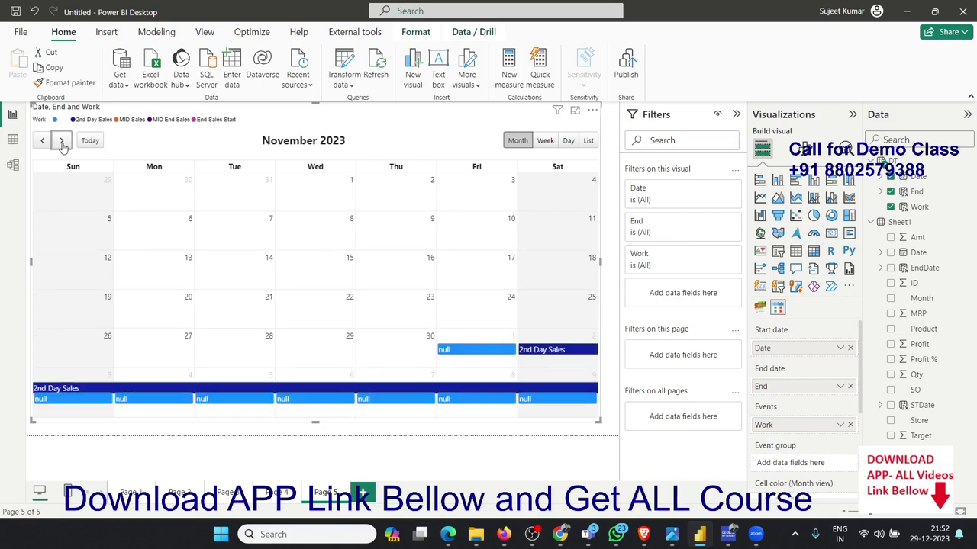
pyautogui.click(62, 141)
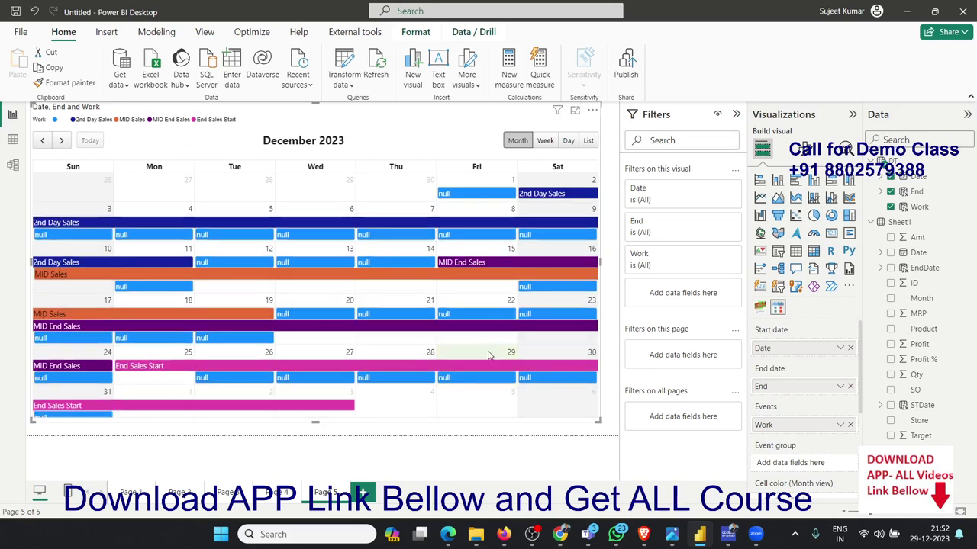
# In Format visual's Data colors, set the End Sales Start colour to bright green #0EFC29
pyautogui.click(801, 149)
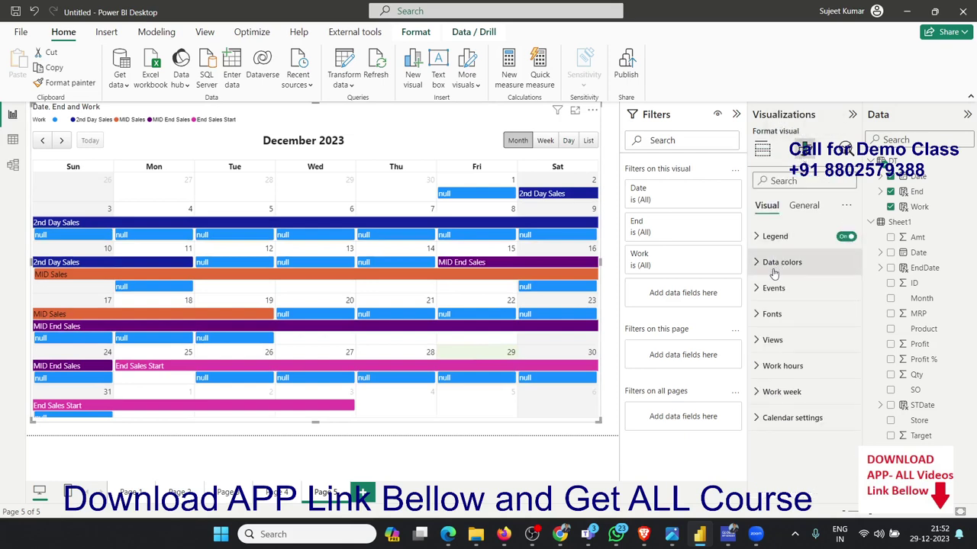
pyautogui.click(769, 264)
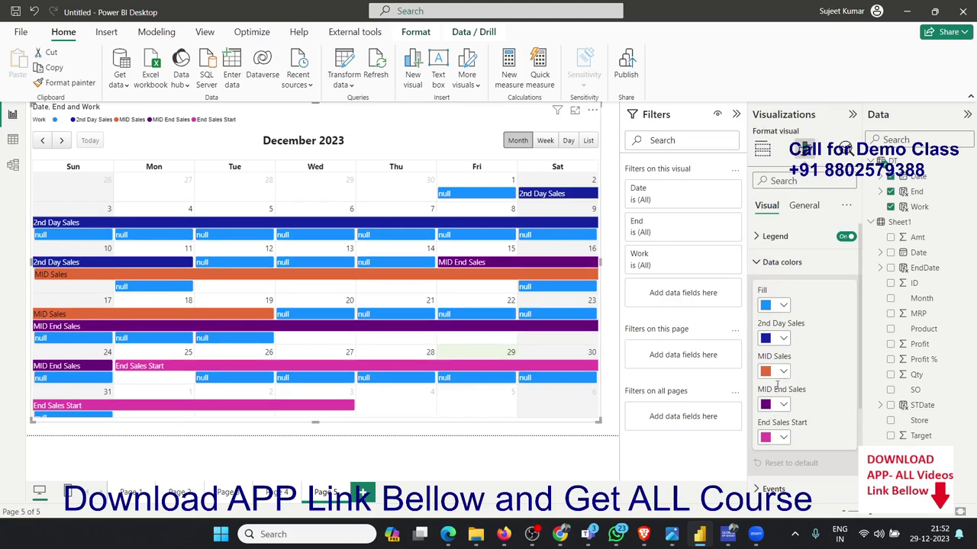
pyautogui.click(784, 438)
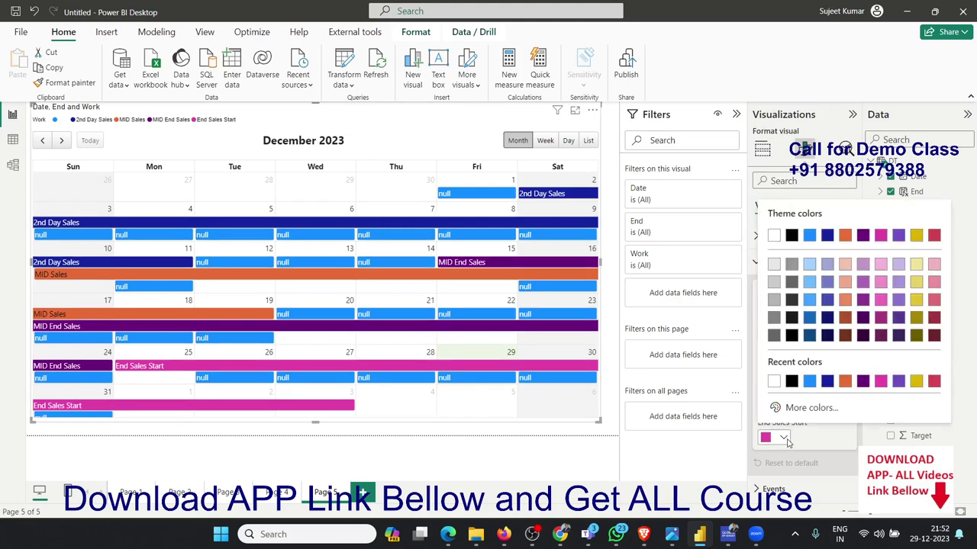
pyautogui.click(809, 407)
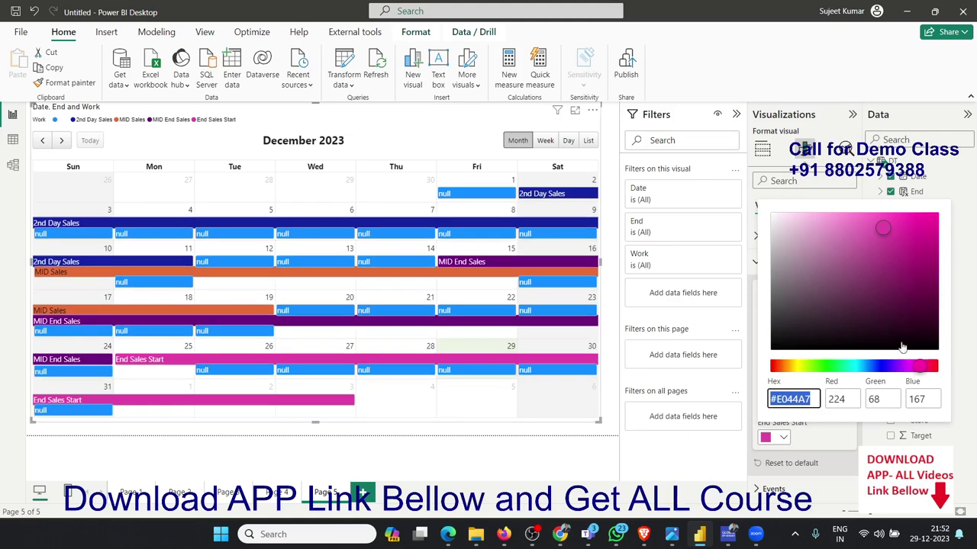
pyautogui.moveTo(914, 369); pyautogui.dragTo(829, 368)
pyautogui.click(923, 214)
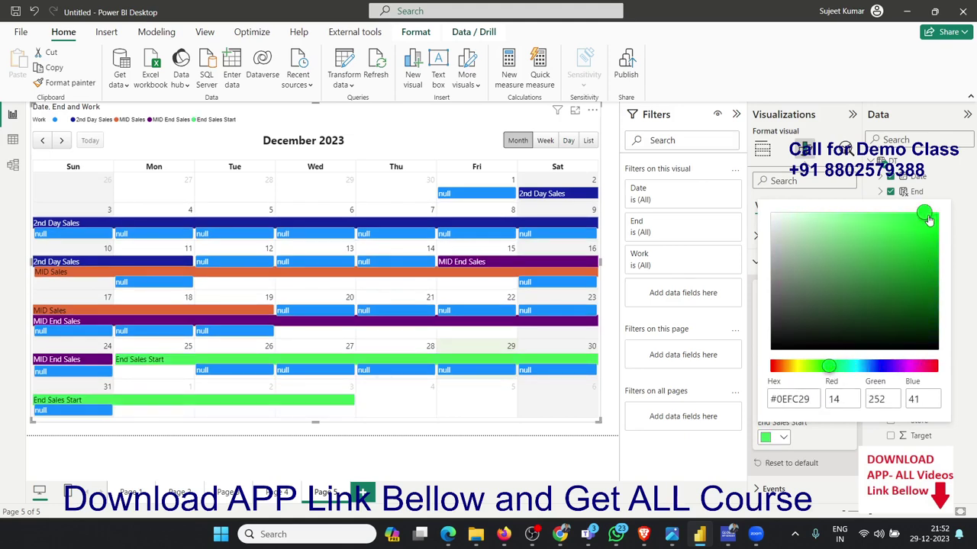
pyautogui.click(850, 460)
pyautogui.scroll(-2, 814, 401)
pyautogui.scroll(-1, 812, 385)
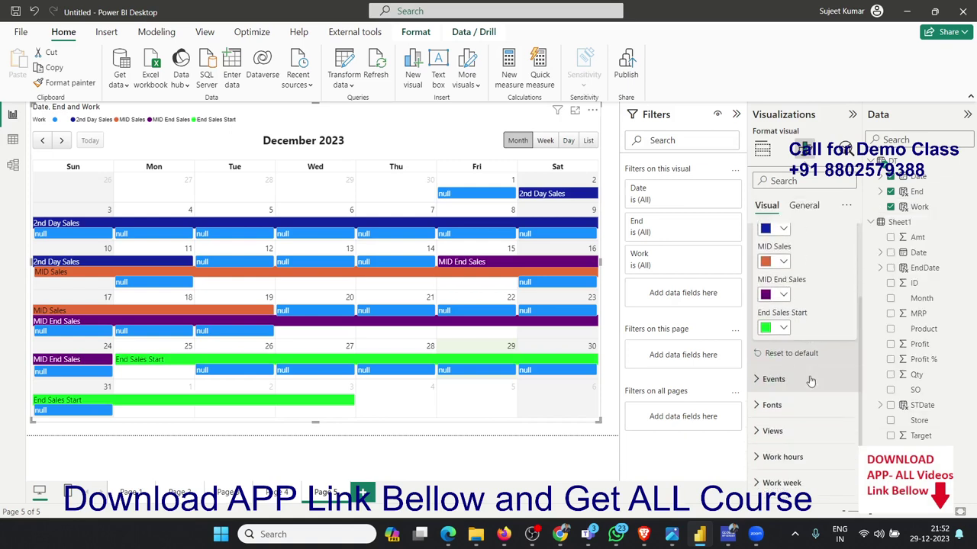
pyautogui.scroll(1, 811, 380)
pyautogui.scroll(1, 809, 383)
pyautogui.scroll(-1, 805, 388)
pyautogui.scroll(-1, 801, 390)
# Switch Show all events off in the Events settings, keeping the displayed event count on Auto
pyautogui.click(796, 385)
pyautogui.scroll(-1, 797, 388)
pyautogui.scroll(-1, 798, 384)
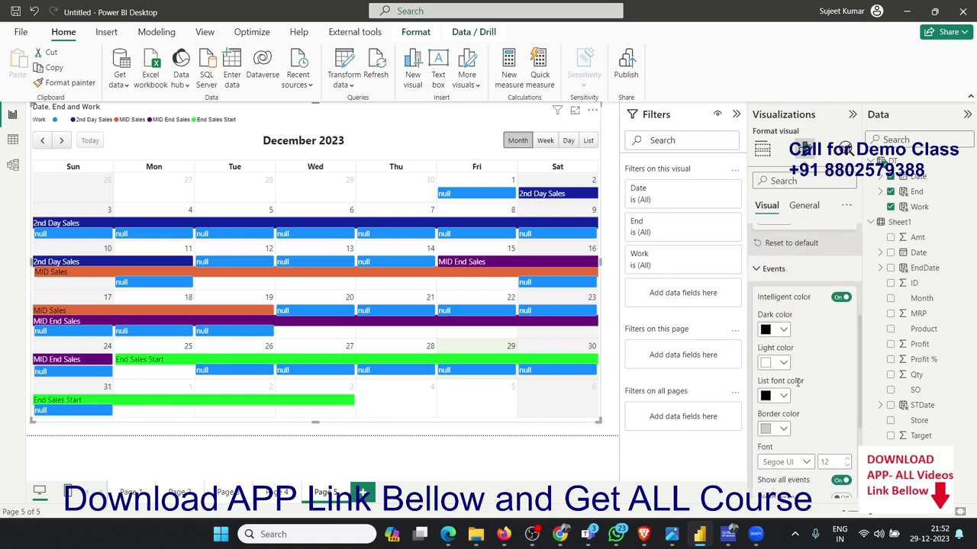
pyautogui.scroll(-1, 798, 384)
pyautogui.scroll(-2, 798, 386)
pyautogui.scroll(1, 798, 386)
pyautogui.scroll(1, 798, 386)
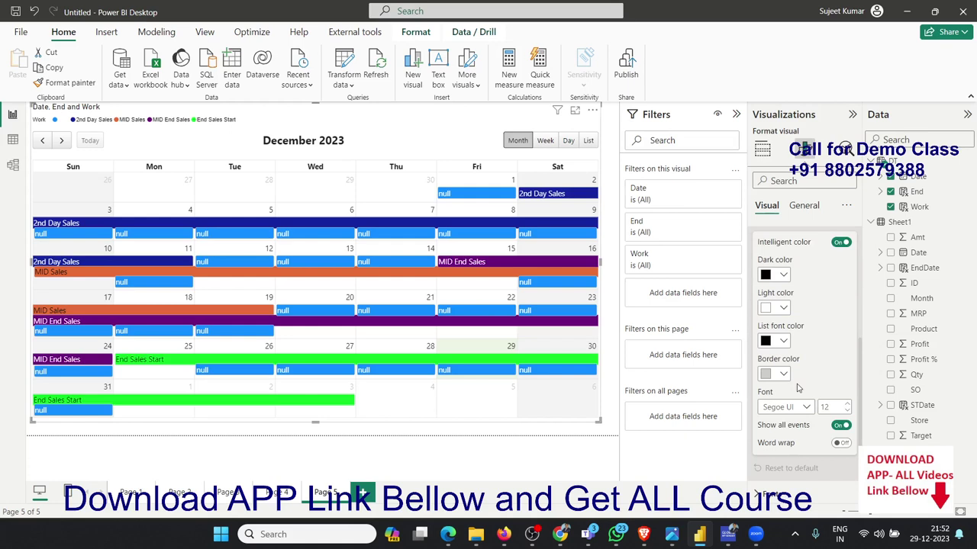
pyautogui.click(837, 427)
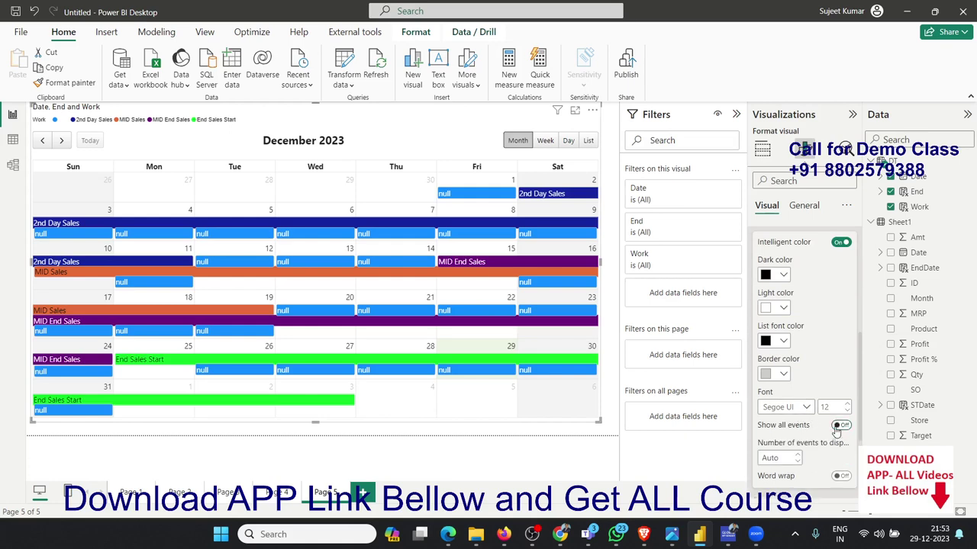
pyautogui.scroll(-1, 835, 433)
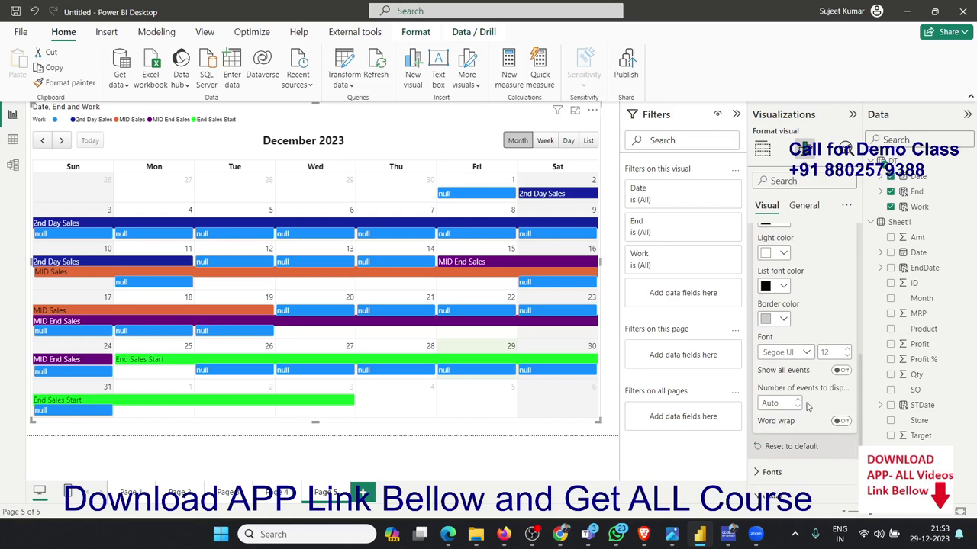
pyautogui.scroll(-2, 807, 407)
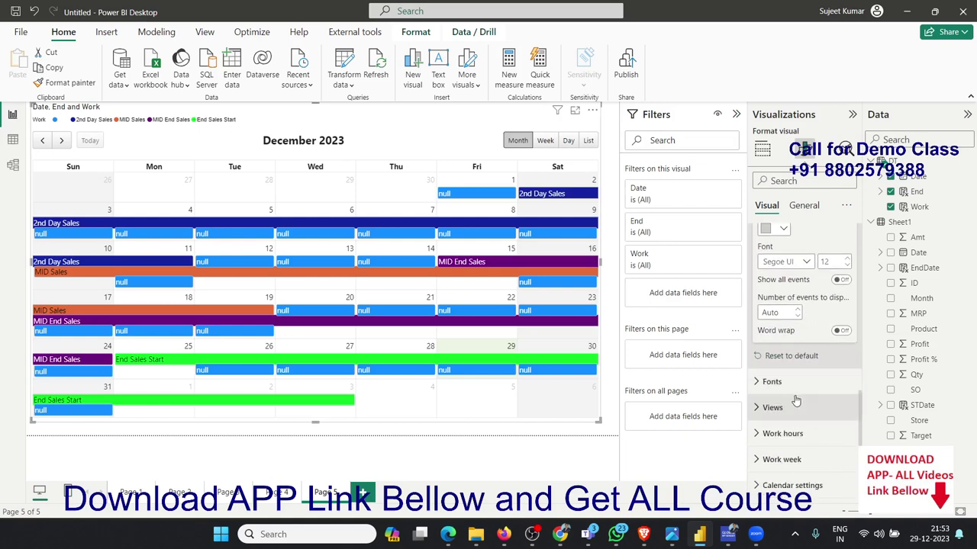
pyautogui.click(801, 433)
pyautogui.scroll(-2, 801, 434)
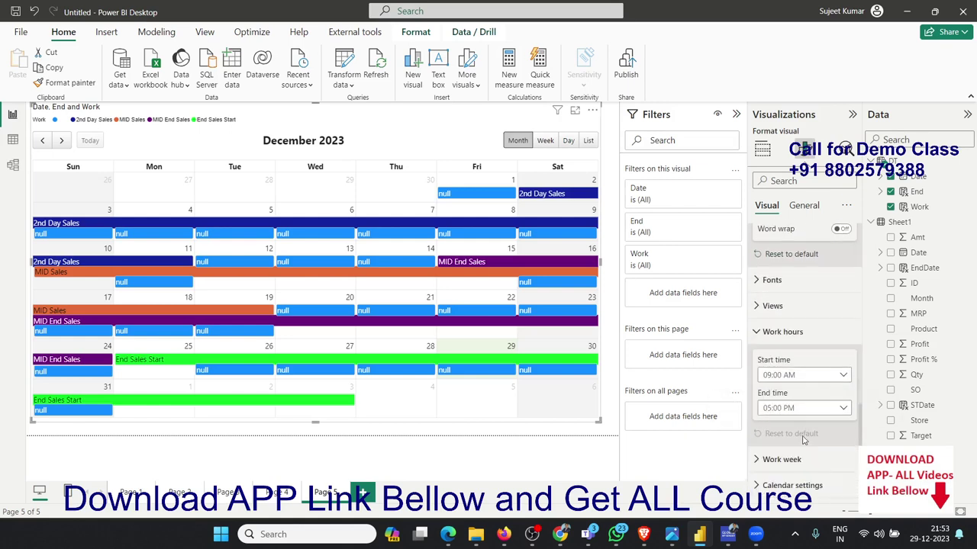
# In Calendar settings, set the Today indicator colour to red #F00101
pyautogui.click(799, 457)
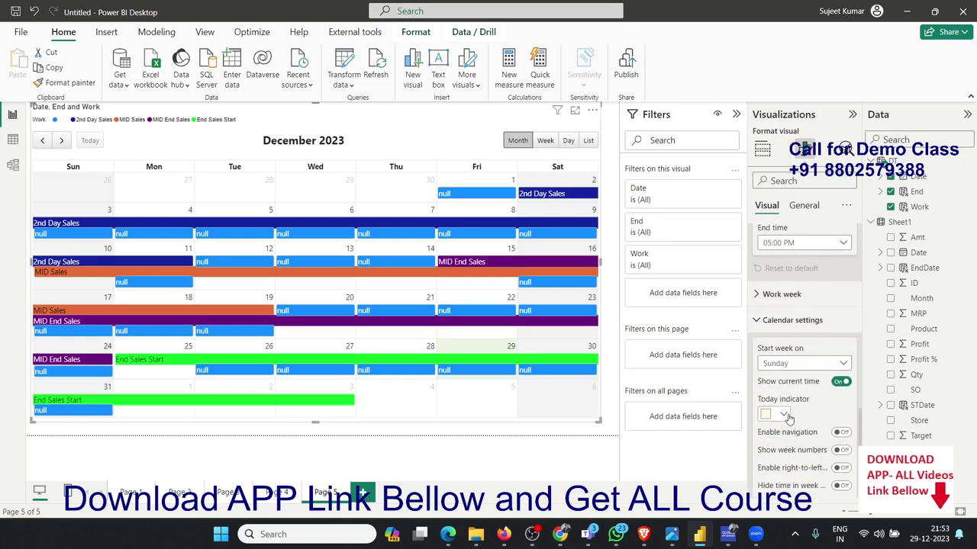
pyautogui.click(789, 418)
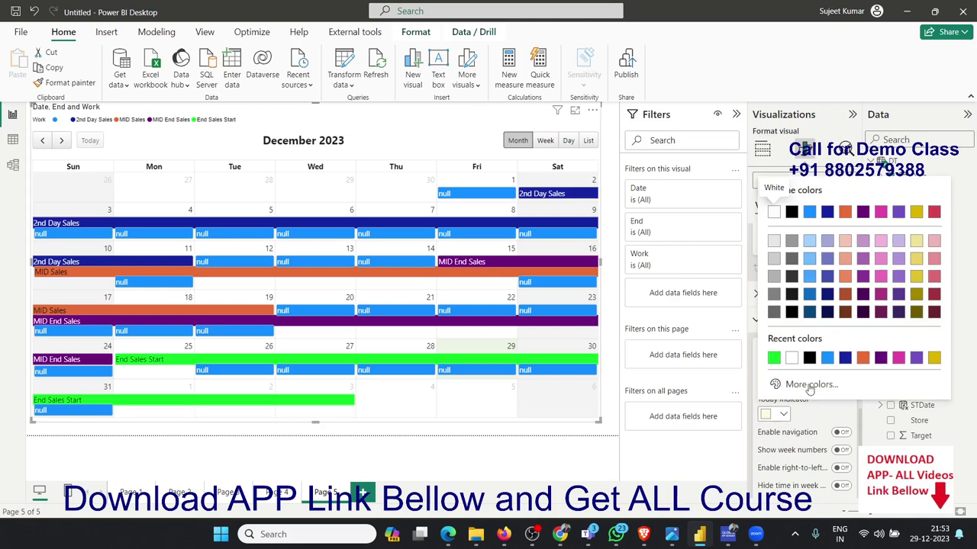
pyautogui.click(809, 384)
pyautogui.click(934, 197)
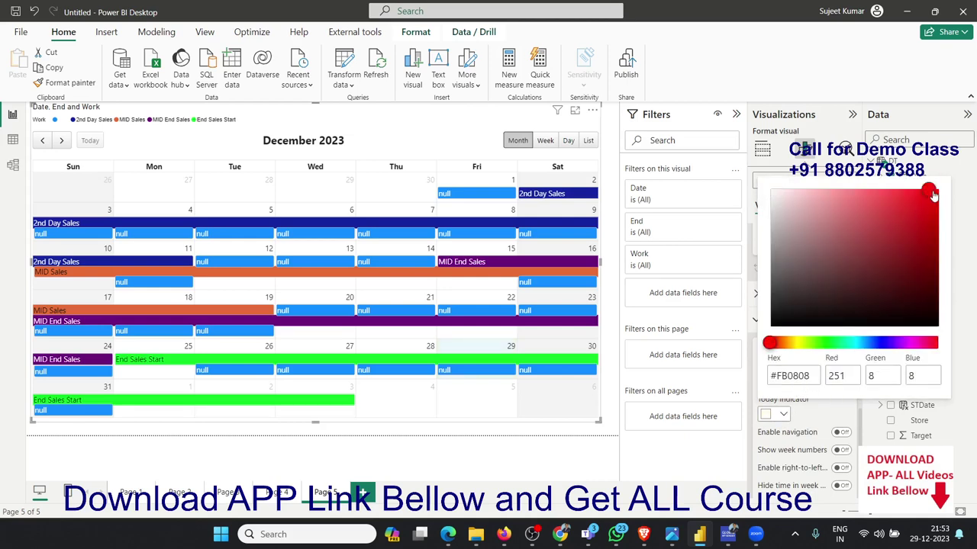
pyautogui.click(934, 197)
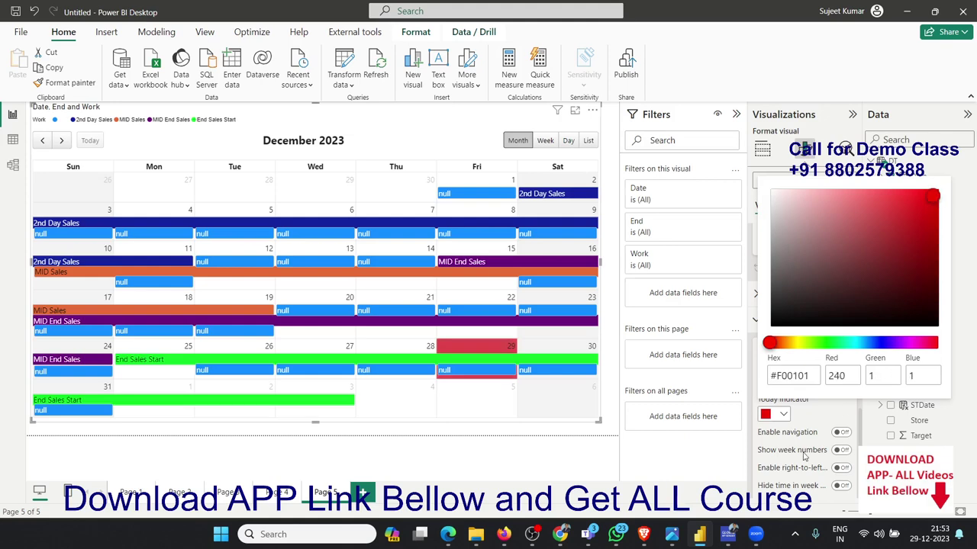
pyautogui.click(825, 412)
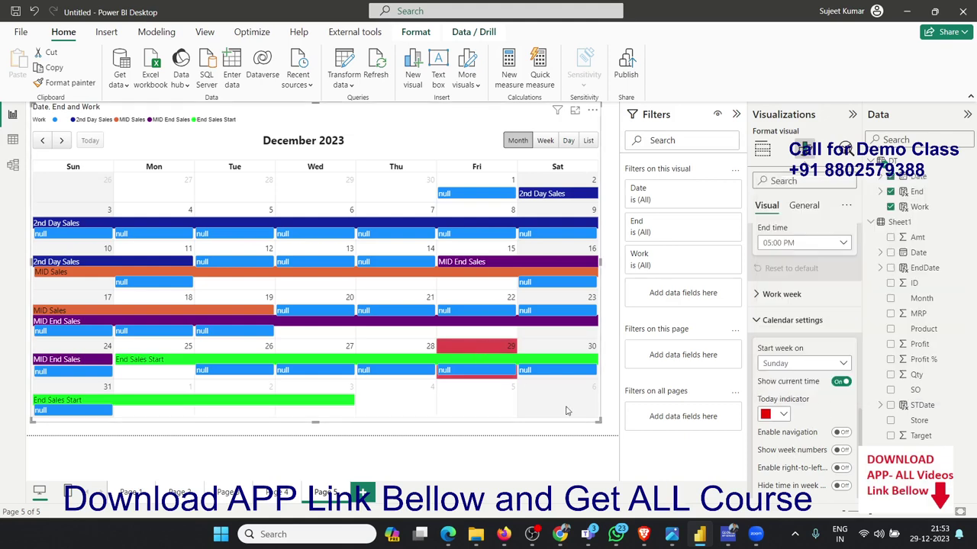
pyautogui.scroll(-2, 801, 344)
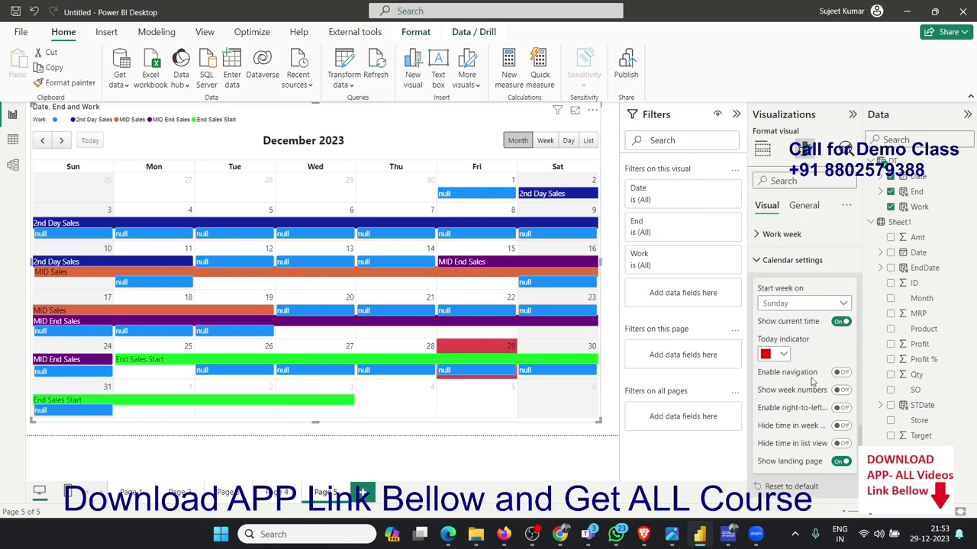
pyautogui.click(761, 262)
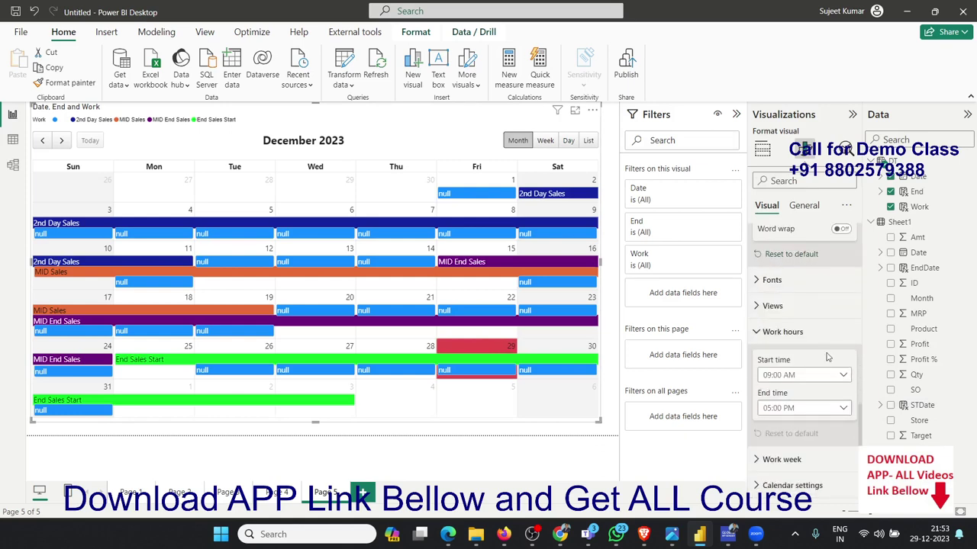
pyautogui.click(813, 492)
pyautogui.scroll(-1, 814, 494)
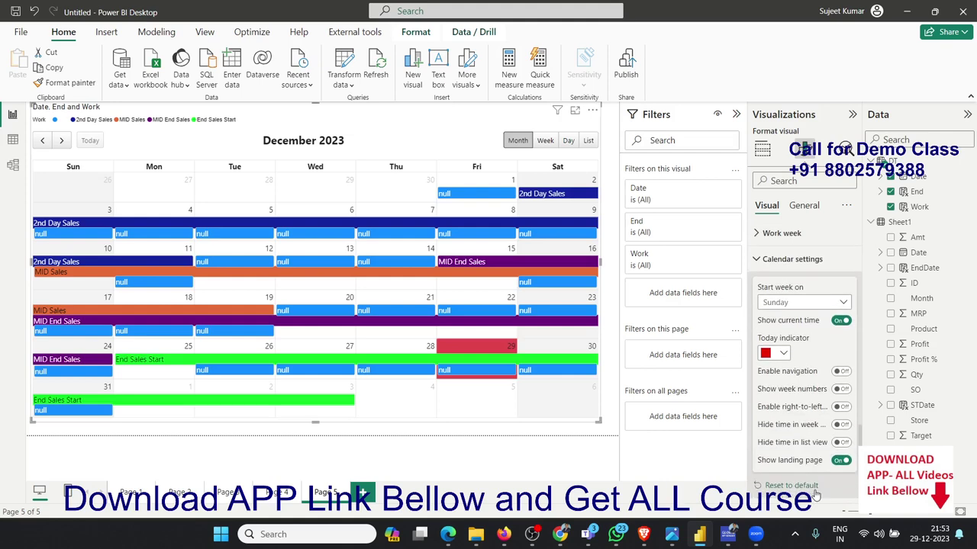
# Deselect the calendar visual by clicking an empty spot on the Page 5 canvas
pyautogui.click(611, 458)
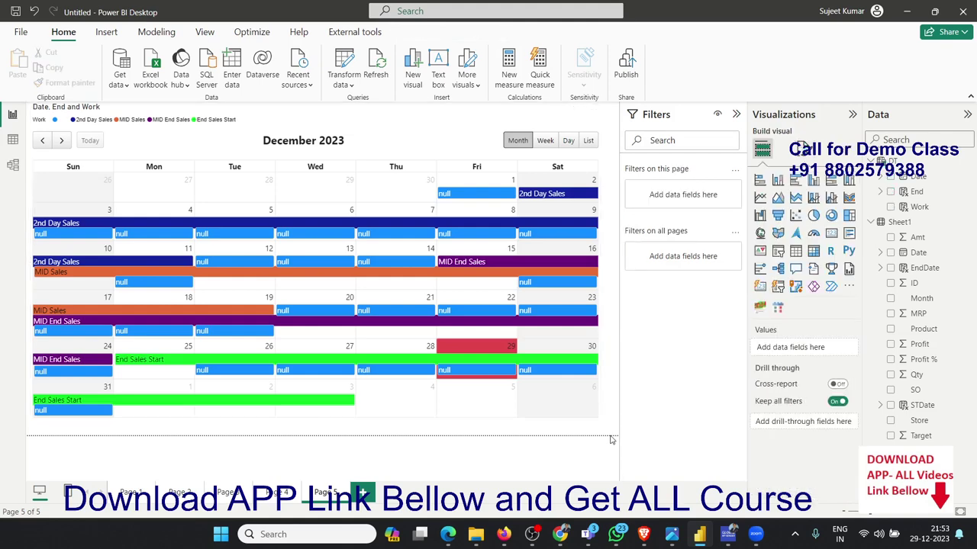